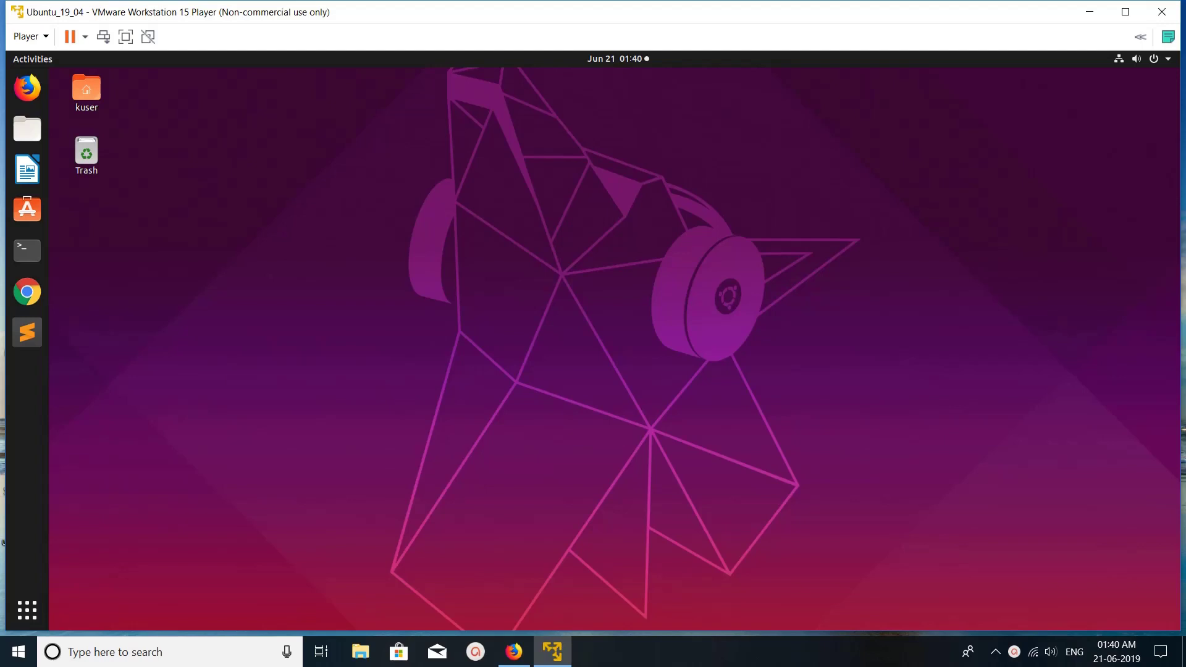
Close the running Ubuntu_19_04 machine, choosing Power Off in the close prompt
{"action": "left_click", "coordinate": [1161, 11]}
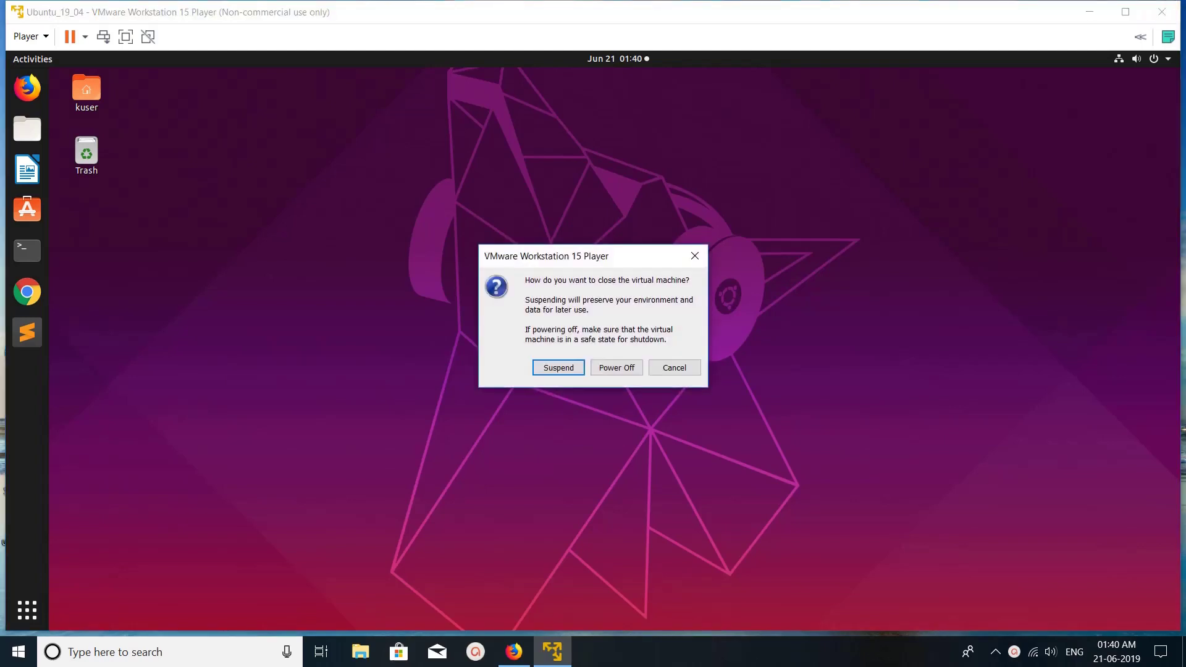
{"action": "left_click", "coordinate": [617, 367]}
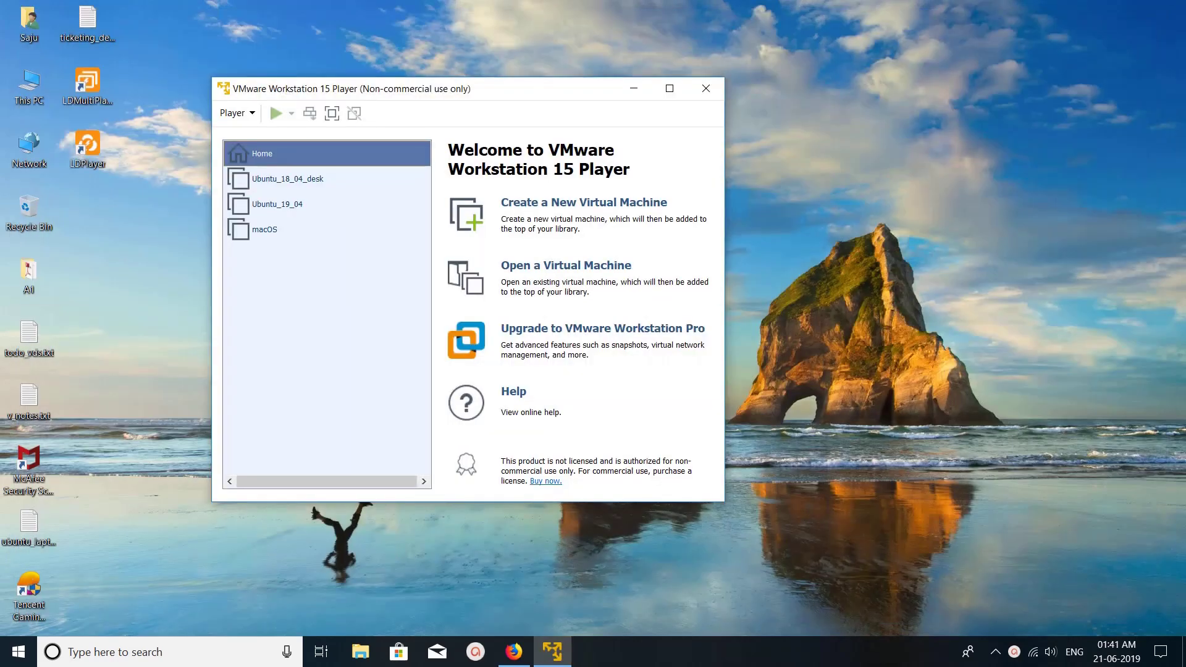
Select Ubuntu_19_04 in the library and open Settings from its context menu
{"action": "key", "text": "Down"}
{"action": "key", "text": "Down"}
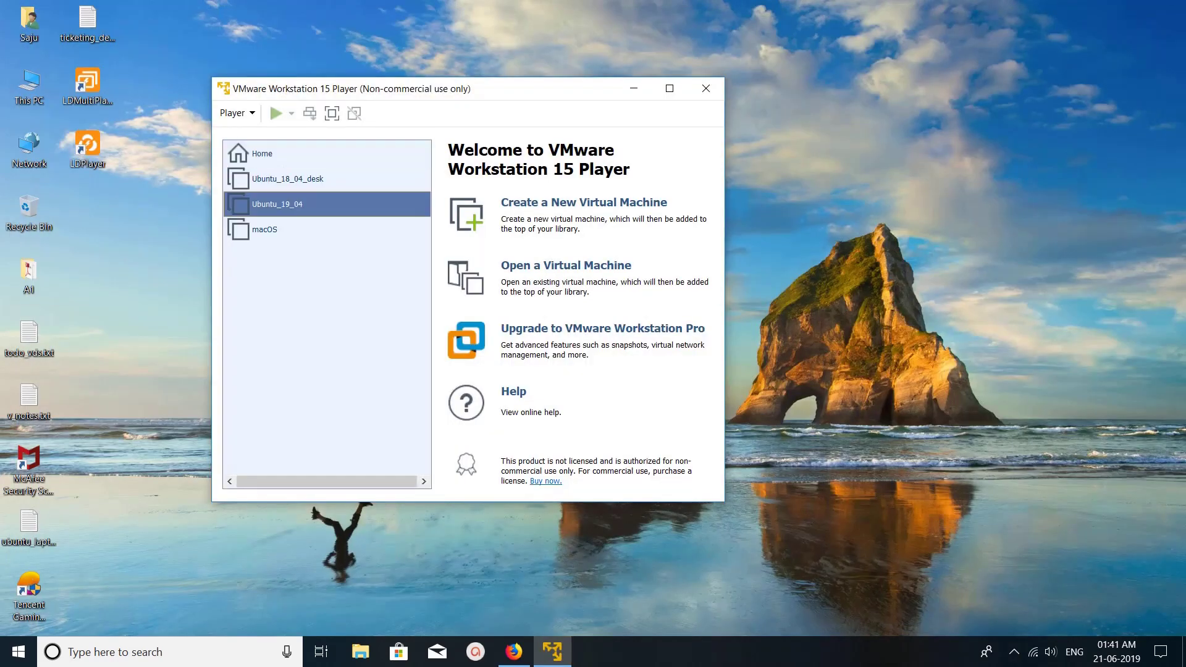
{"action": "key", "text": "shift+F10"}
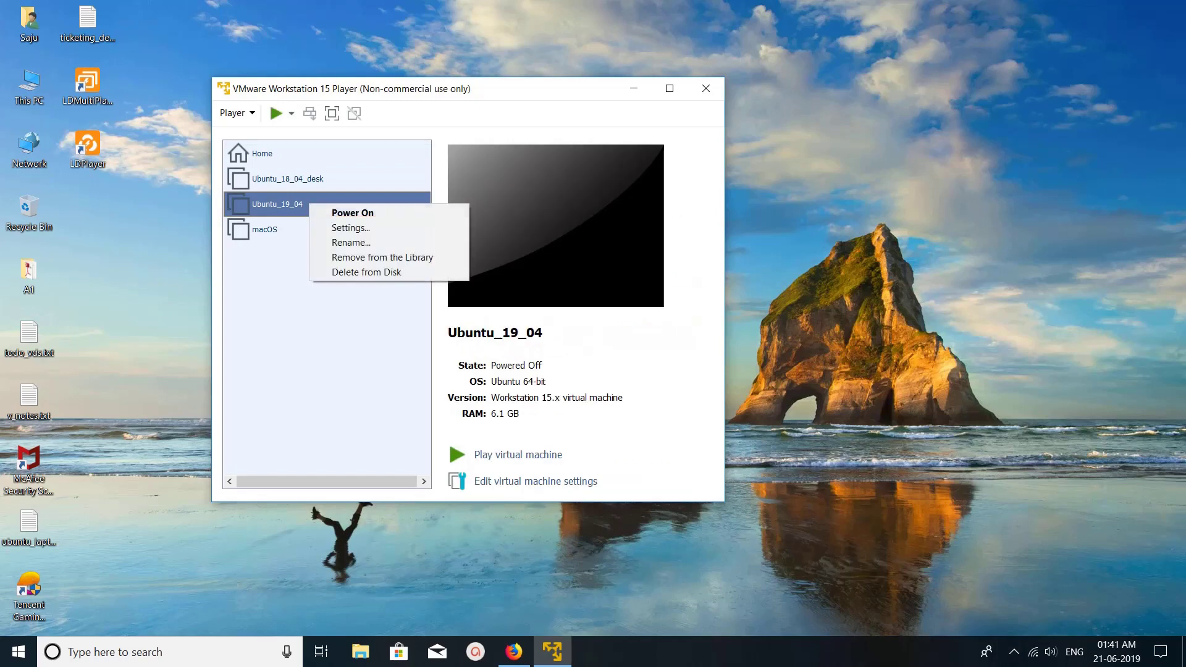
{"action": "key", "text": "Down"}
{"action": "key", "text": "Down"}
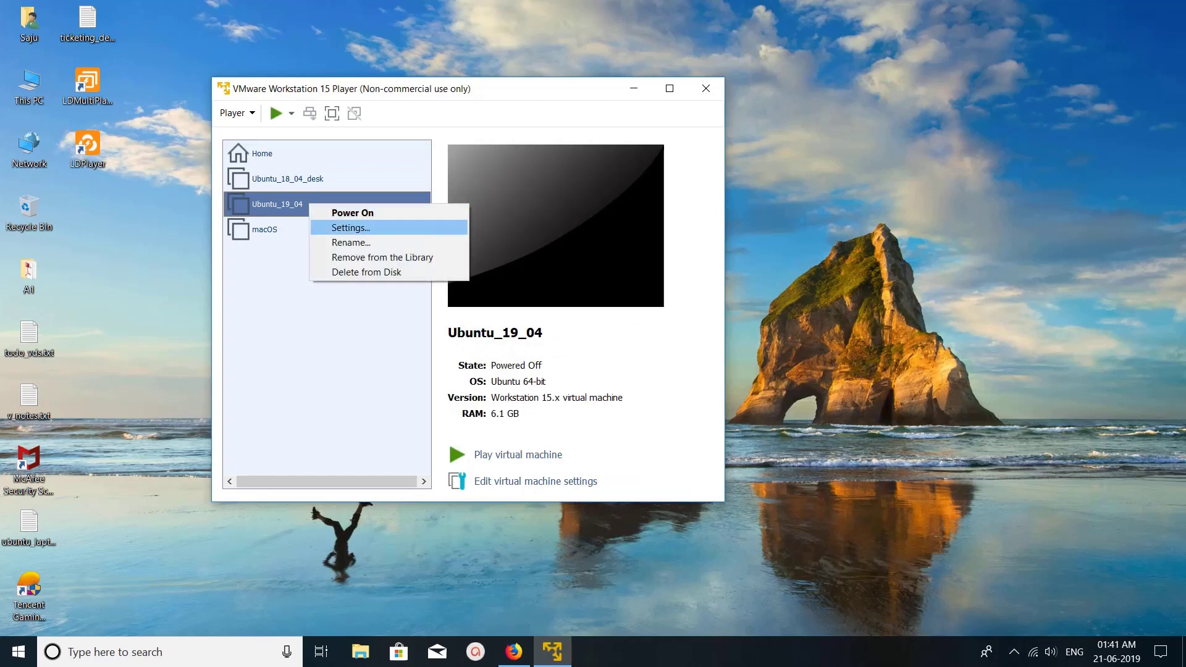
{"action": "key", "text": "Down"}
{"action": "key", "text": "Up"}
{"action": "key", "text": "Return"}
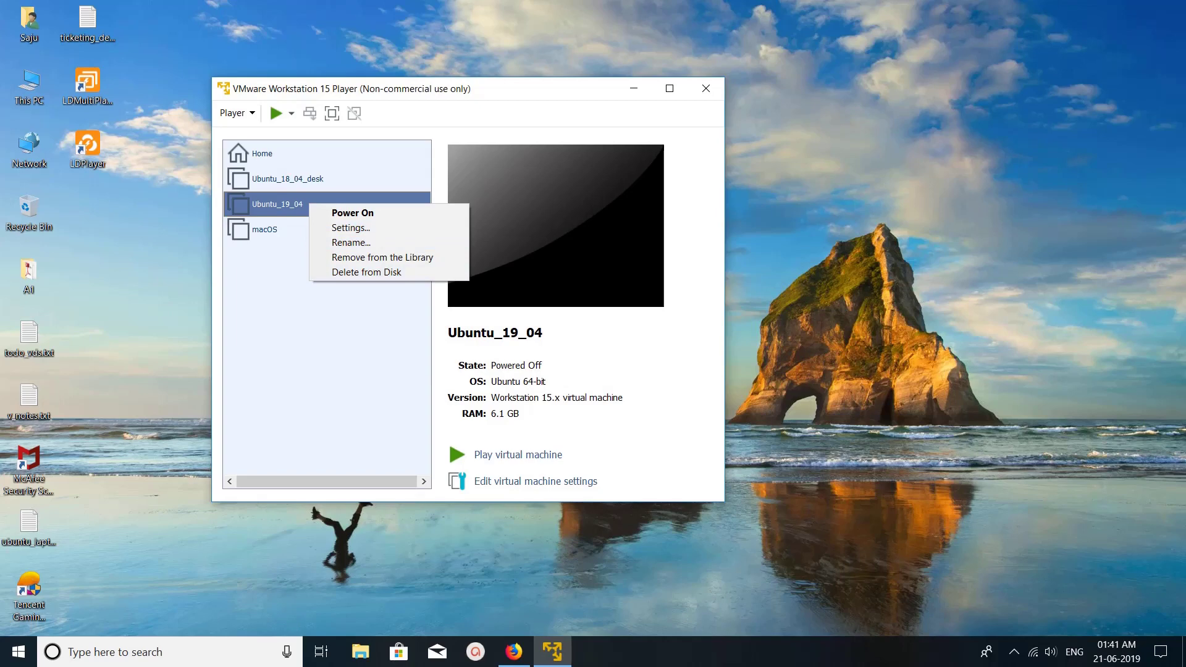
{"action": "key", "text": "Up"}
{"action": "key", "text": "Up"}
{"action": "key", "text": "Up"}
{"action": "key", "text": "Up"}
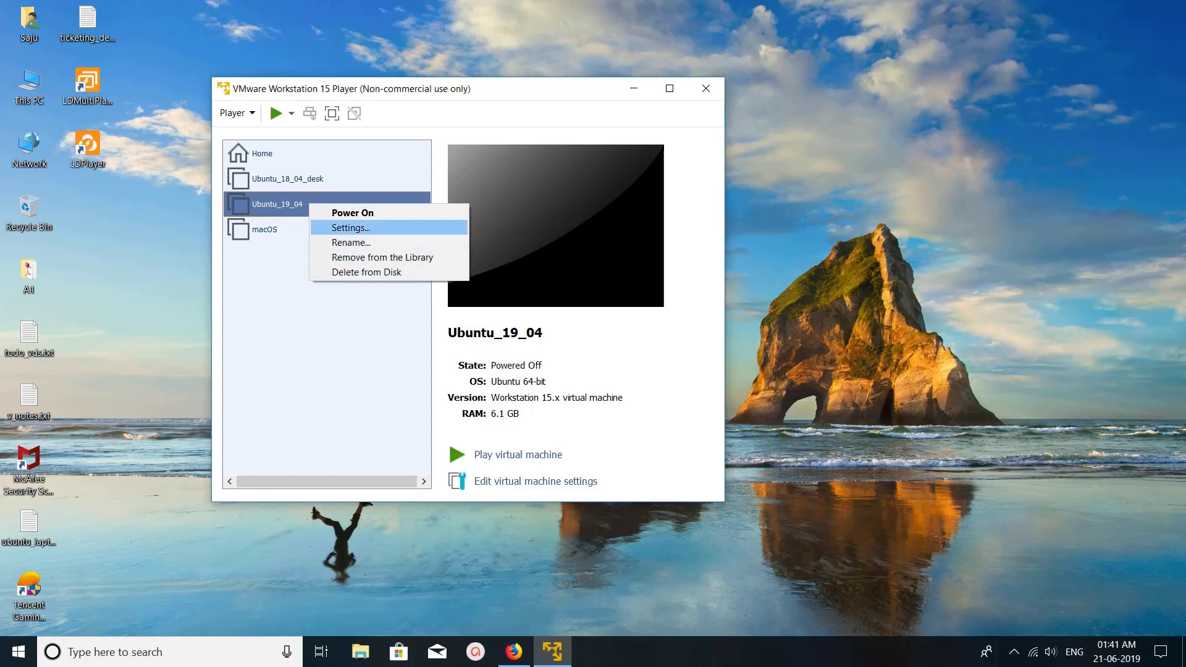
{"action": "key", "text": "Return"}
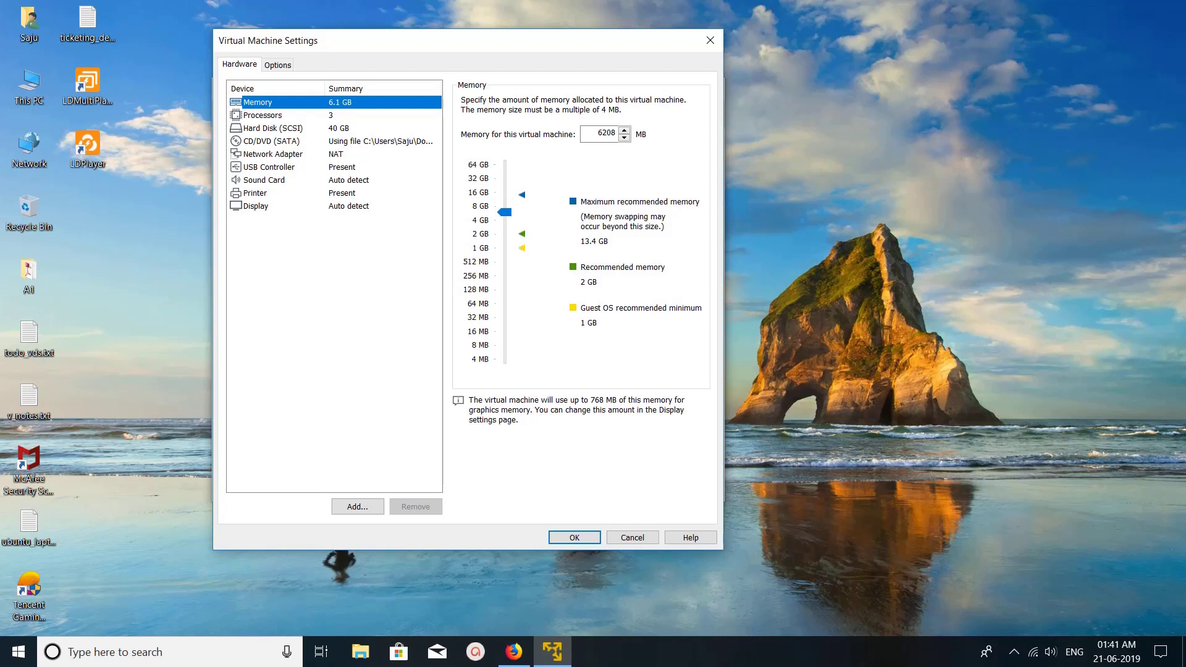
Select Hard Disk (SCSI) to show the 40 GB disk details and utilities
{"action": "key", "text": "Down"}
{"action": "key", "text": "Down"}
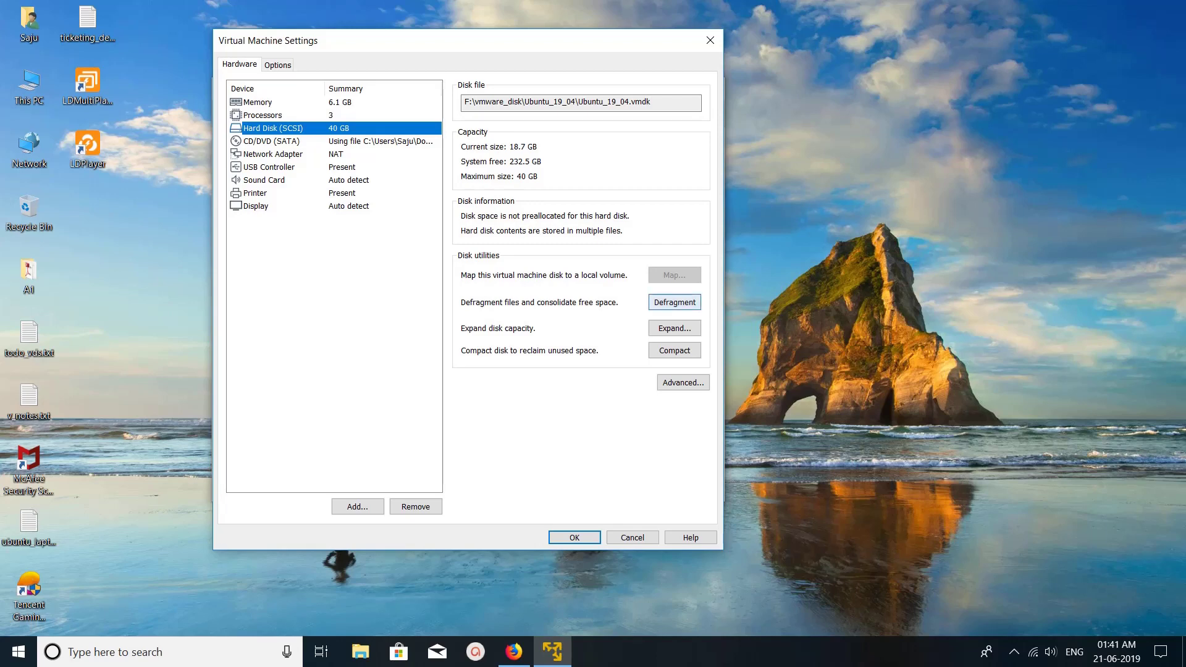
Run Defragment on the Ubuntu_19_04 disk and dismiss the completion message
{"action": "left_click", "coordinate": [674, 302]}
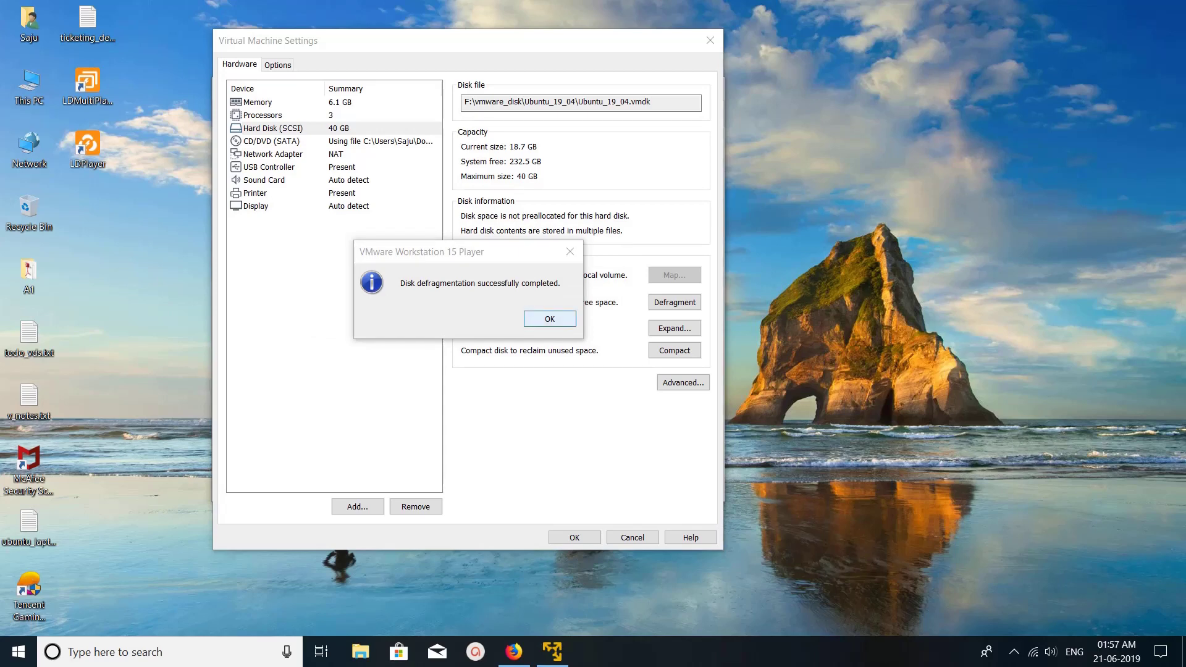
{"action": "key", "text": "Return"}
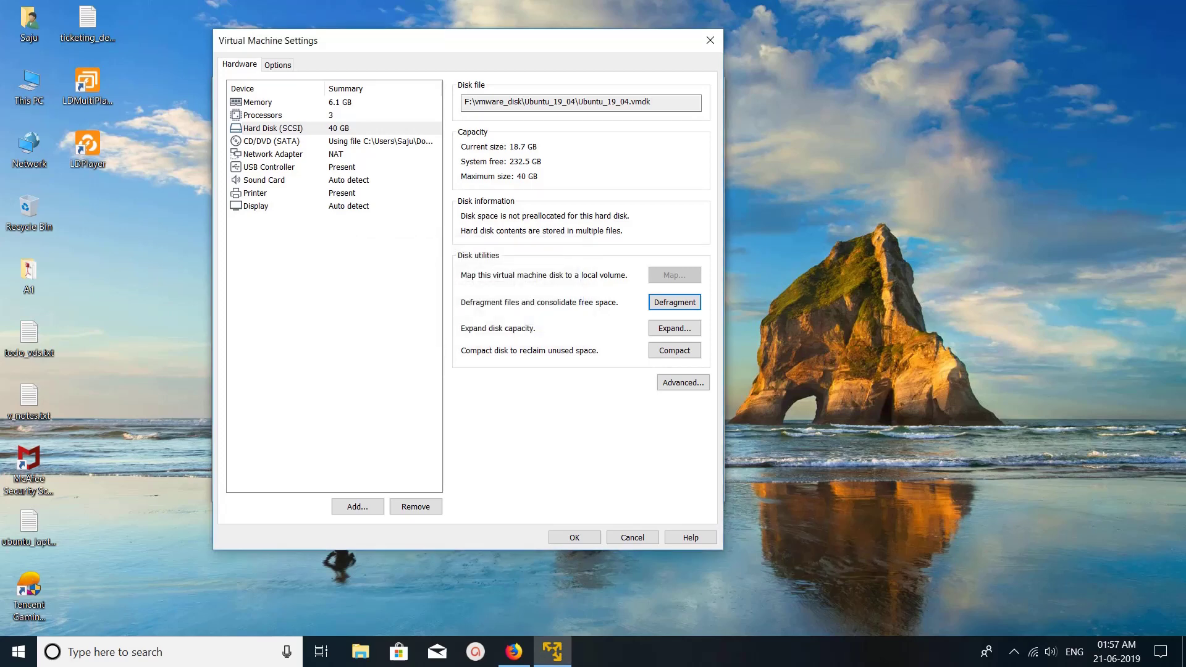
Save the settings with OK and play the Ubuntu_19_04 virtual machine
{"action": "left_click", "coordinate": [575, 538]}
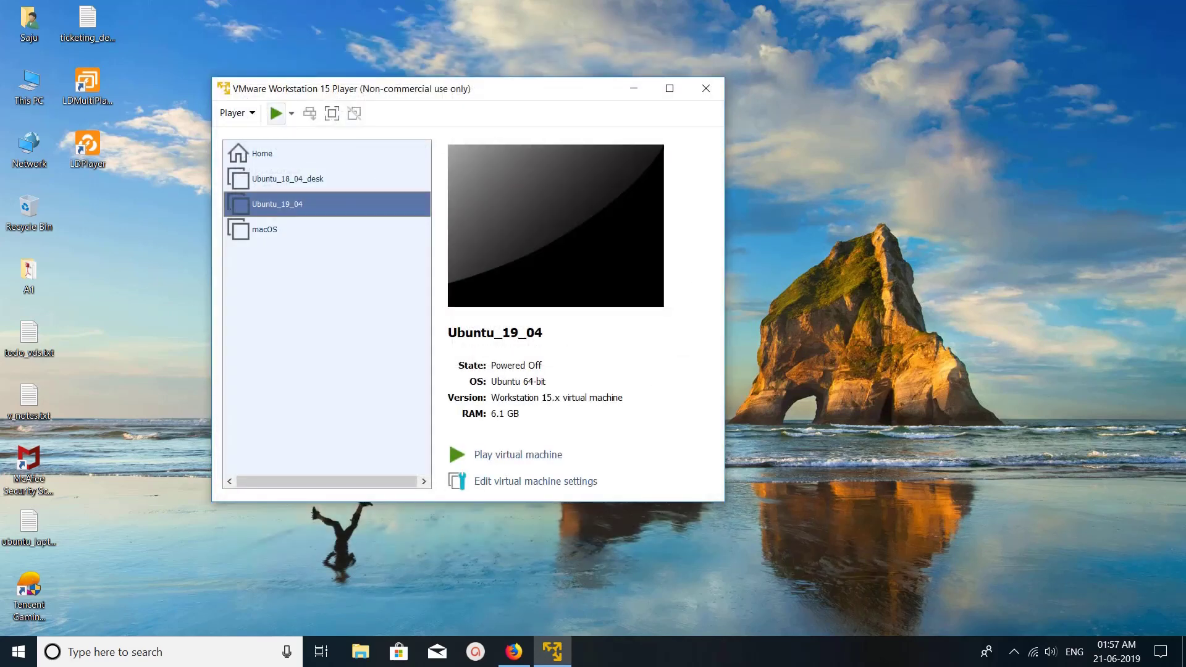
{"action": "left_click", "coordinate": [275, 112]}
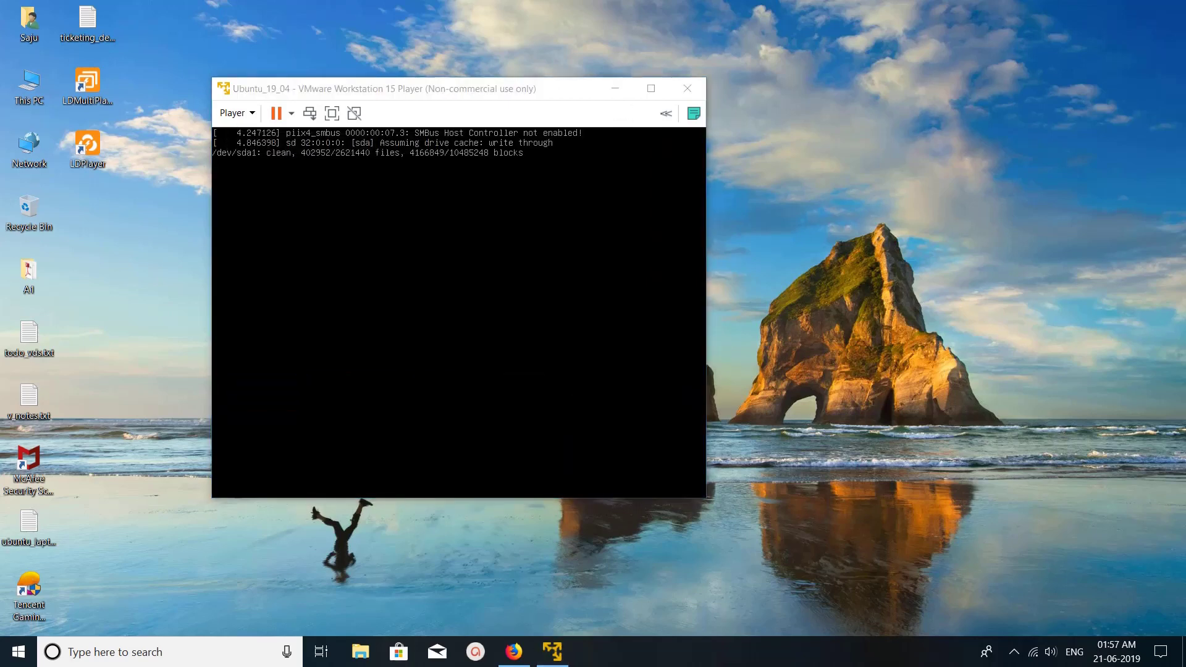
Focus the VM window, pick the user account and submit the password
{"action": "left_click", "coordinate": [657, 464]}
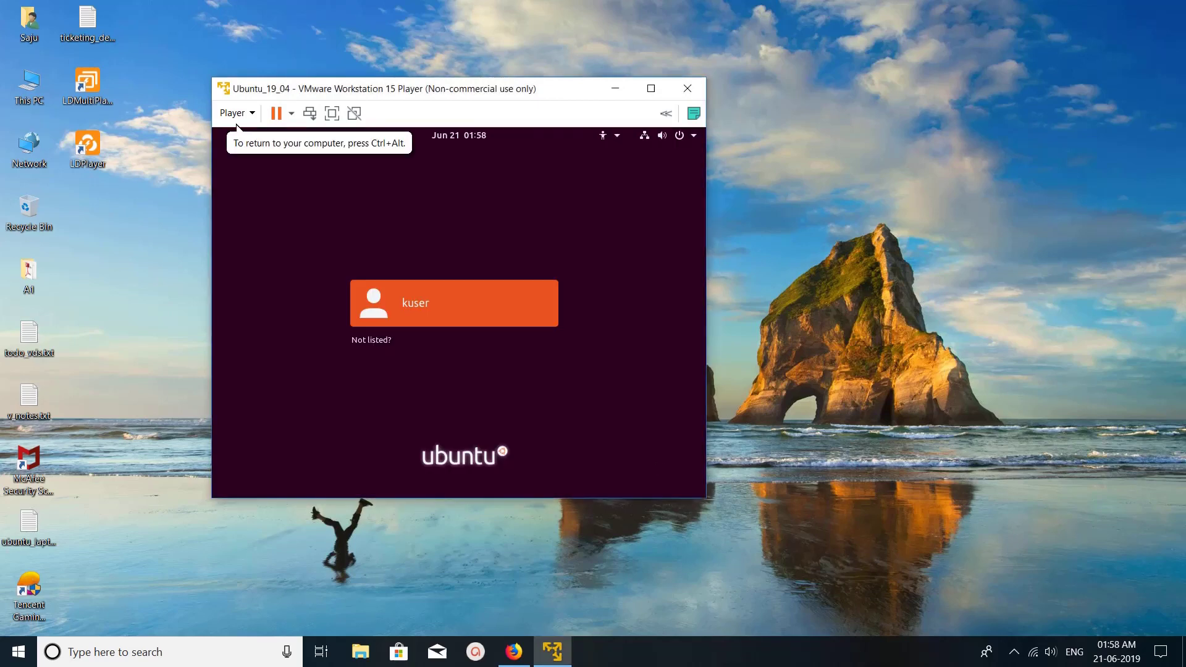
{"action": "key", "text": "Return"}
{"action": "type", "text": "ku"}
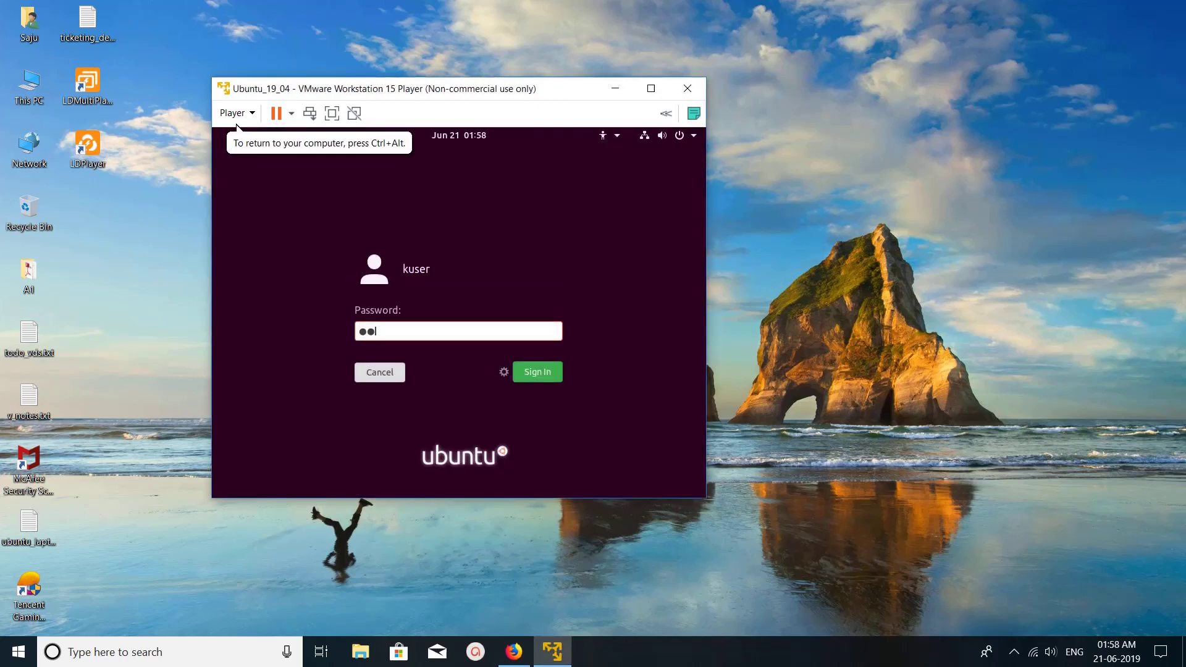
{"action": "type", "text": "ser"}
{"action": "key", "text": "Return"}
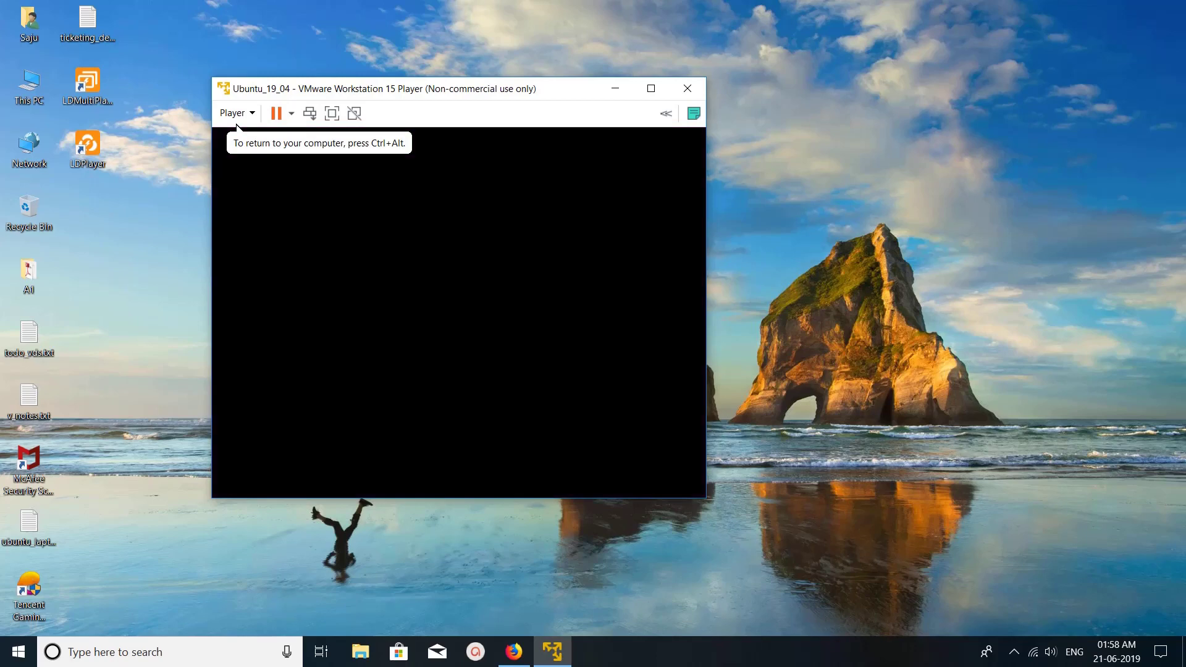